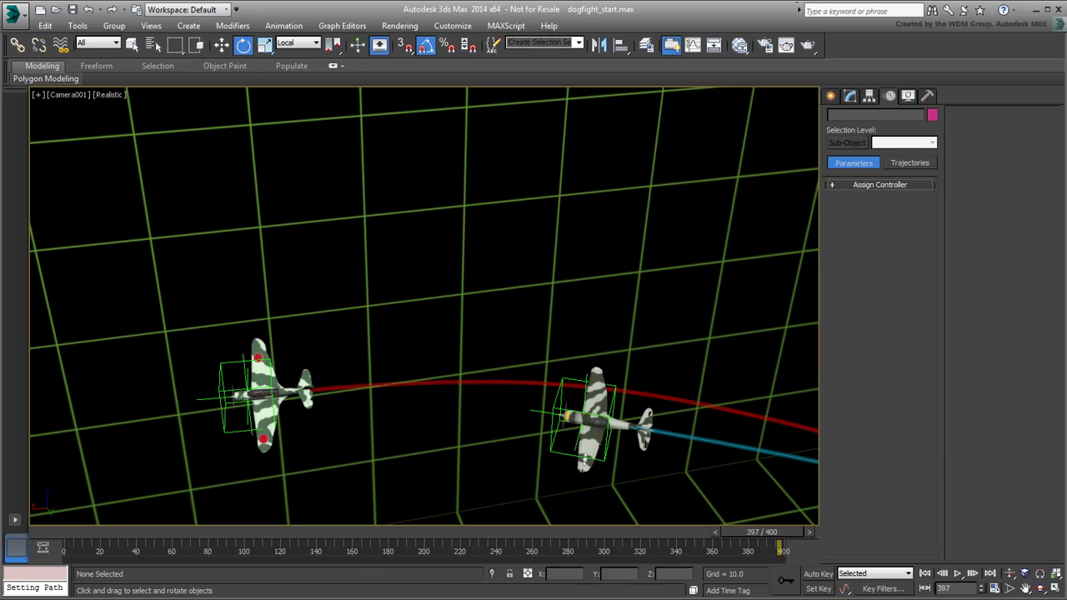
Step: Open the scene dogfight_animated.max and scrub through its animation, returning to frame 0
drag(938, 378, 478, 319)
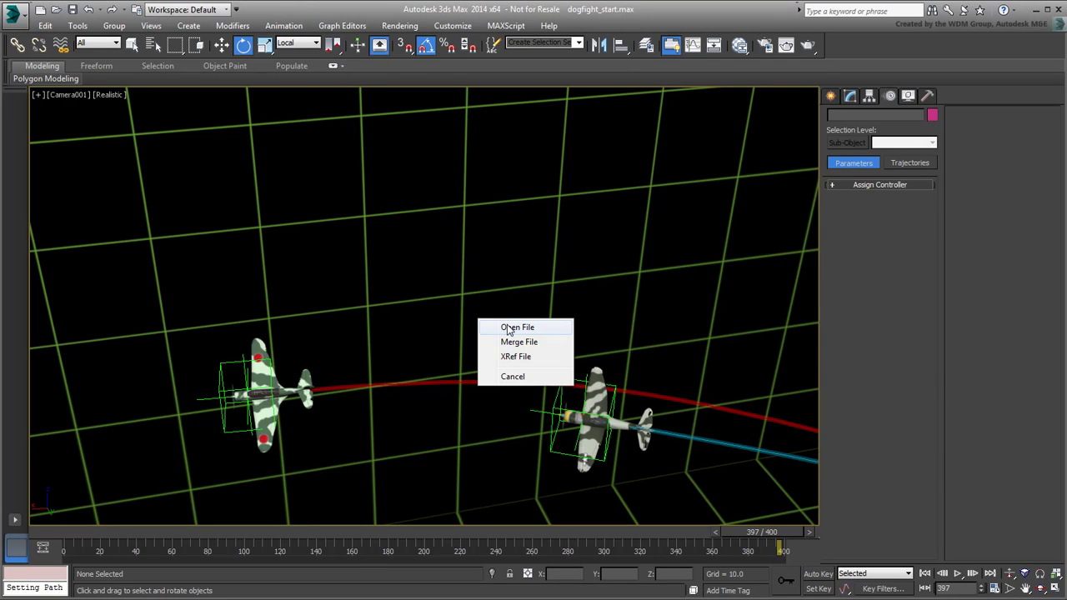
click(509, 328)
click(523, 328)
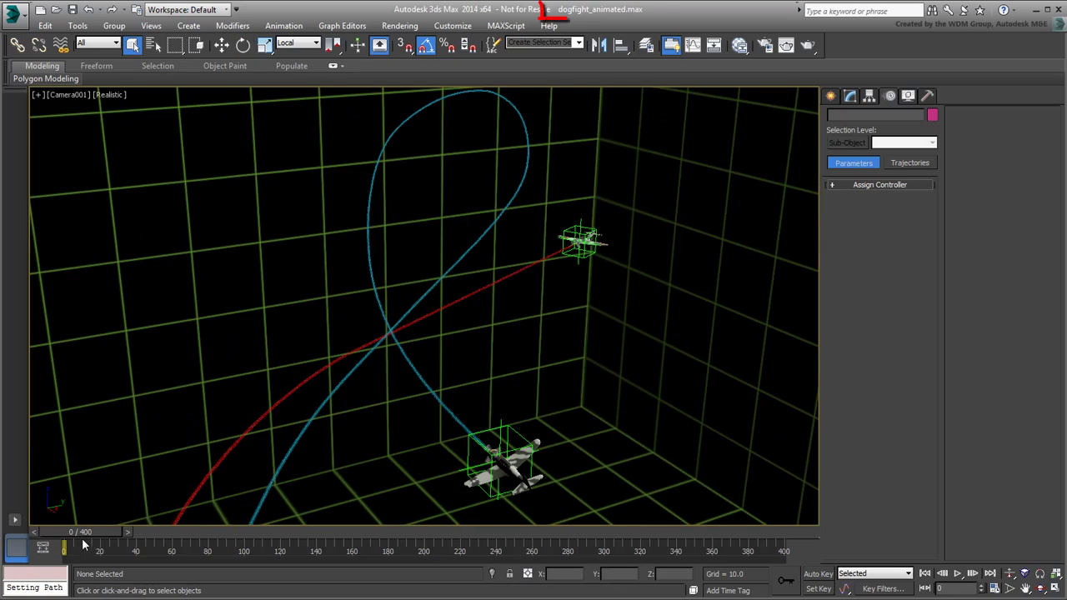
mouse_move(86, 533)
mouse_down()
mouse_move(204, 552)
mouse_move(490, 560)
mouse_move(735, 552)
mouse_move(64, 552)
mouse_up()
Step: Take a single Snapshot of the bomber at frame 120 using the Copy clone method
click(607, 250)
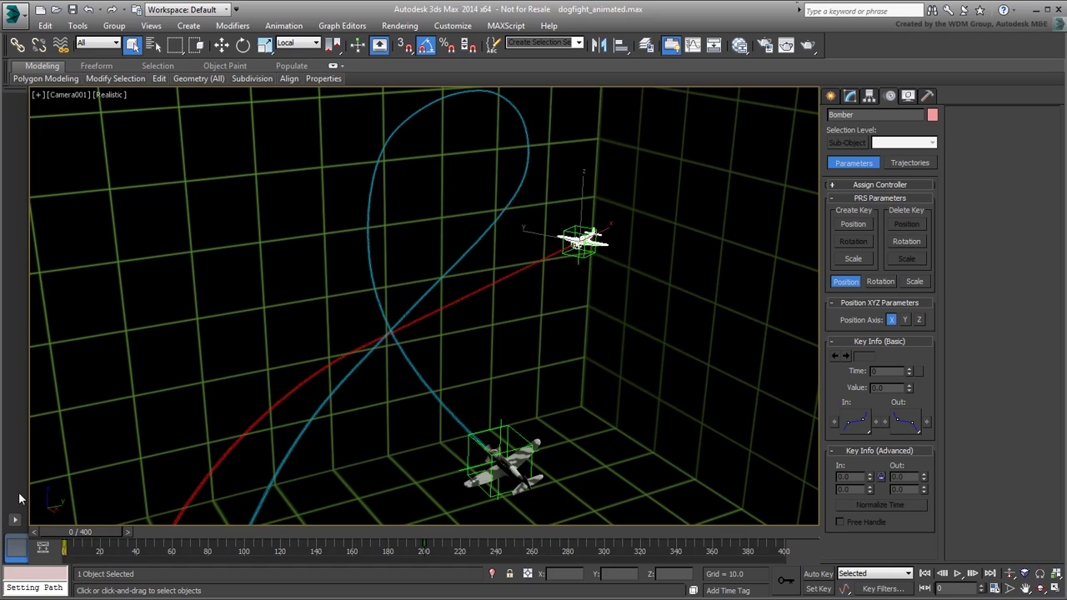
drag(65, 547, 286, 547)
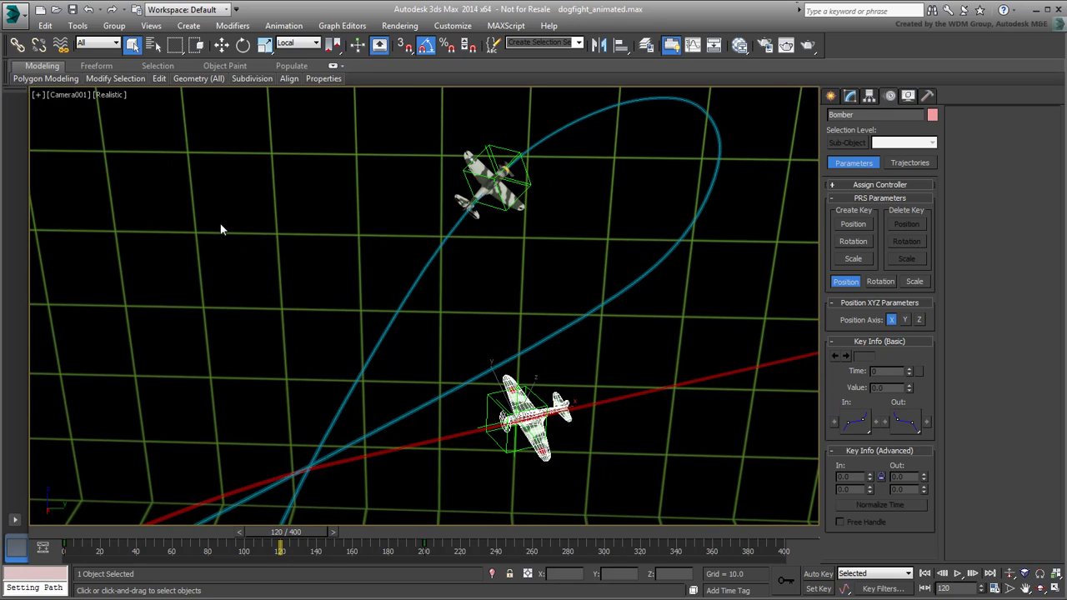
click(79, 27)
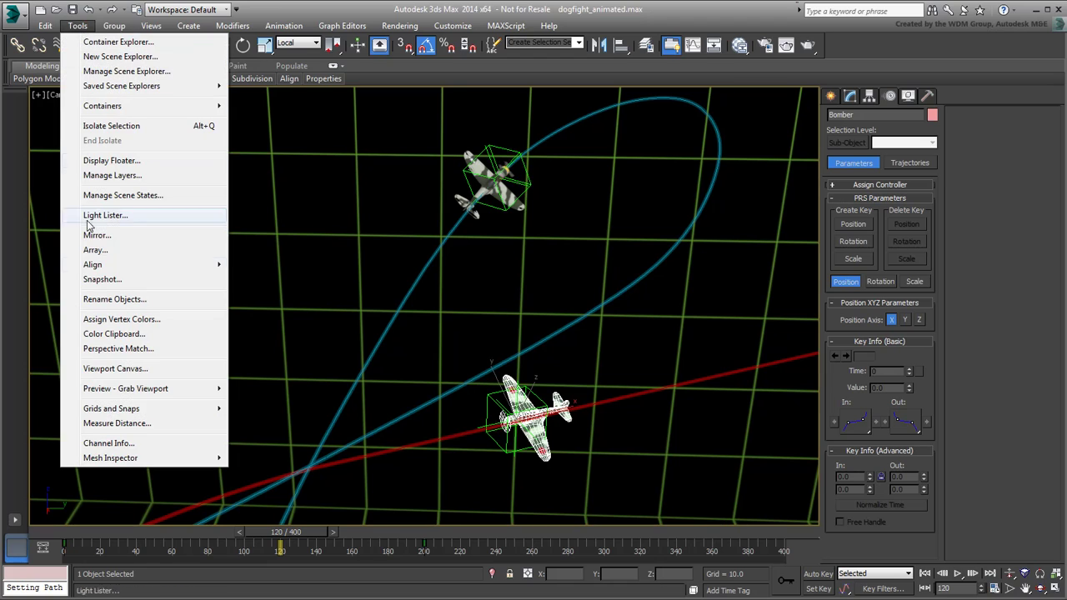
click(102, 280)
drag(537, 213, 148, 143)
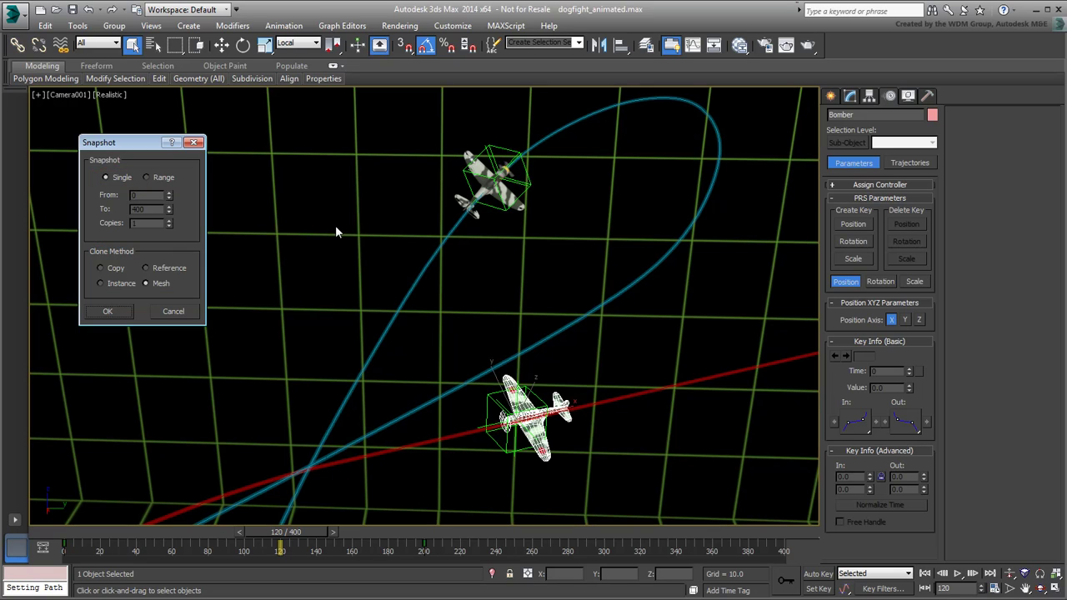
click(100, 267)
click(109, 311)
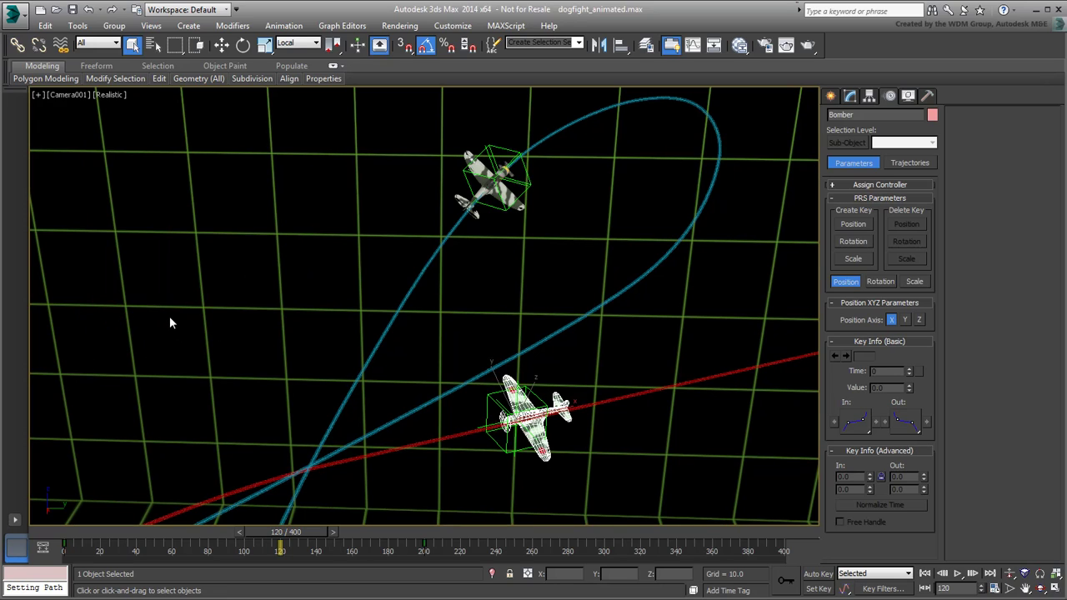
Step: Go back to frame 83 to compare the snapshot with the animated bomber, and delete the snapshot copy
drag(280, 538, 216, 515)
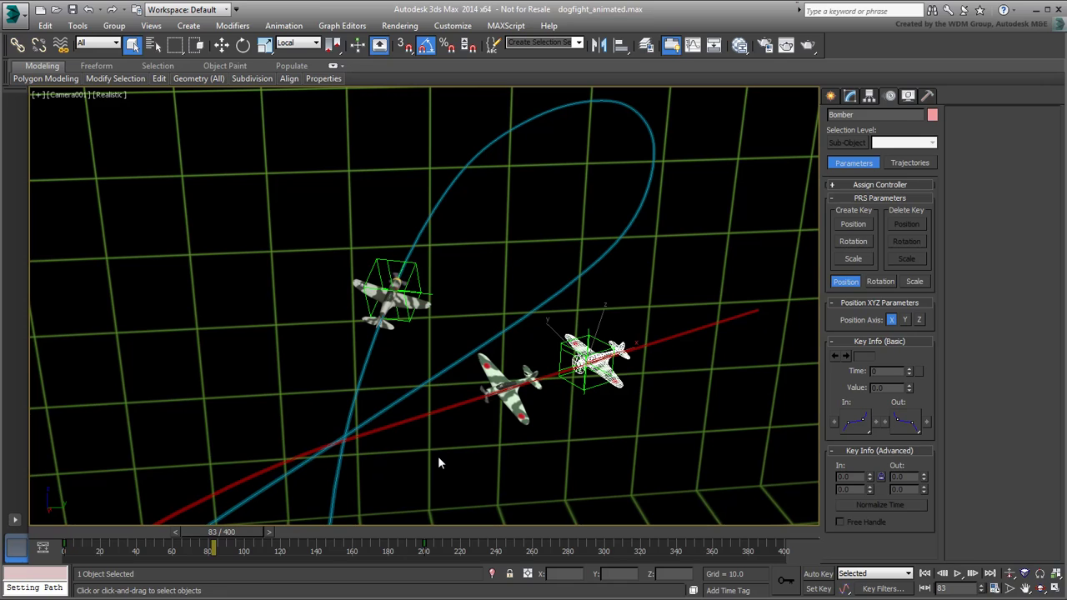
click(501, 399)
key(Delete)
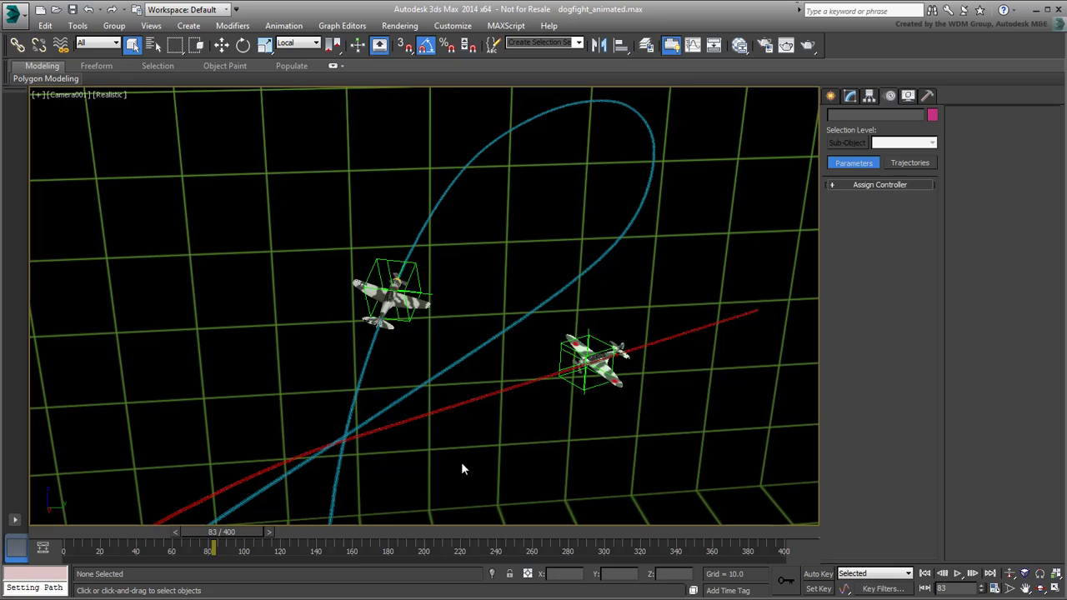
Step: Try a range Snapshot of the bomber over frames 0 to 400 with 15 Mesh copies, and scrub the animation to check their spacing
click(618, 392)
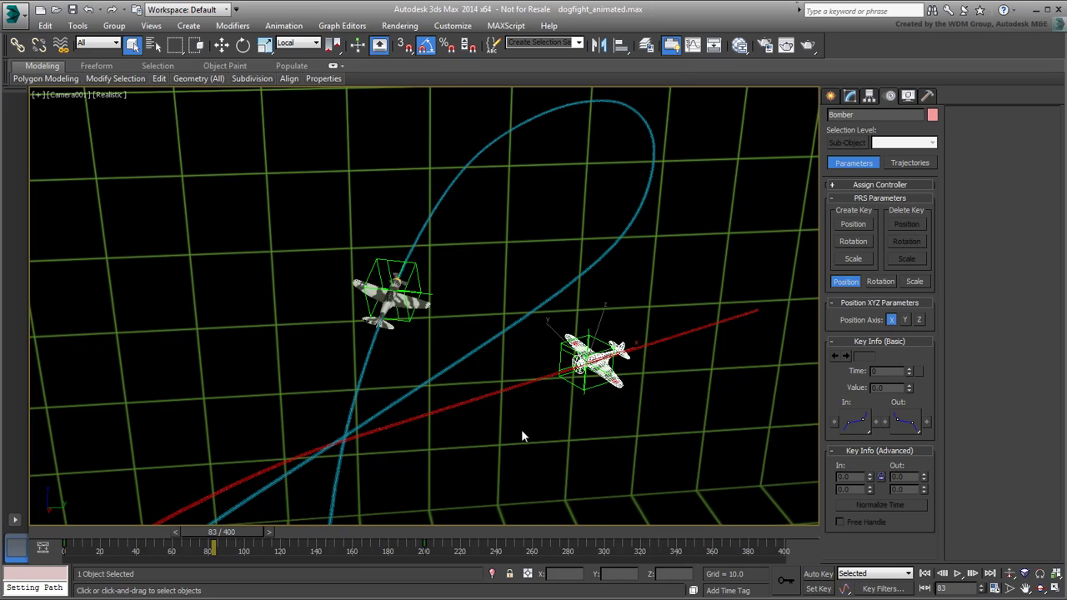
click(77, 25)
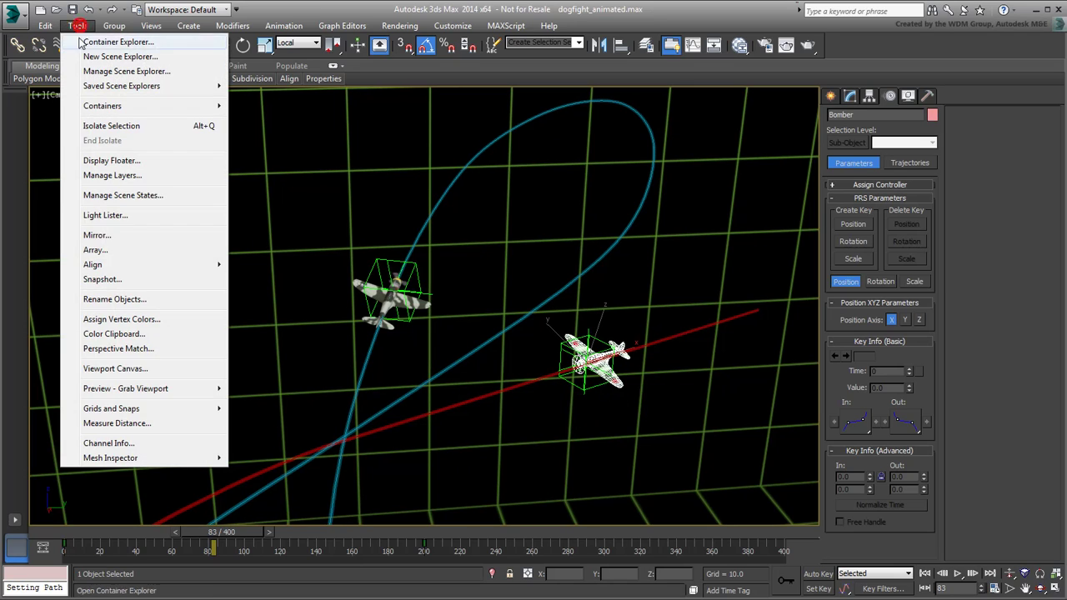
click(116, 281)
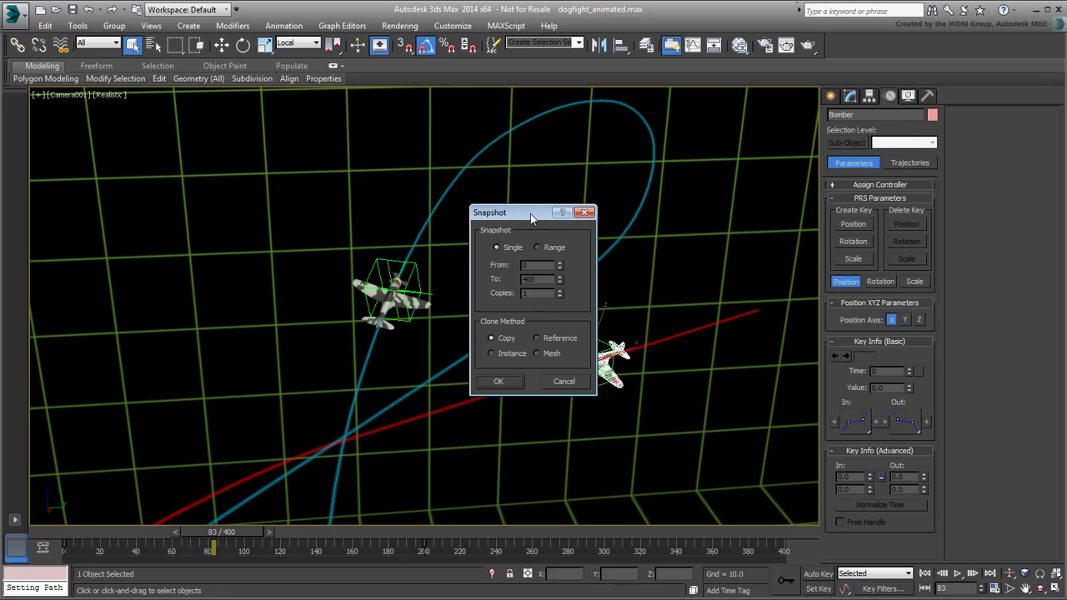
drag(530, 213, 215, 148)
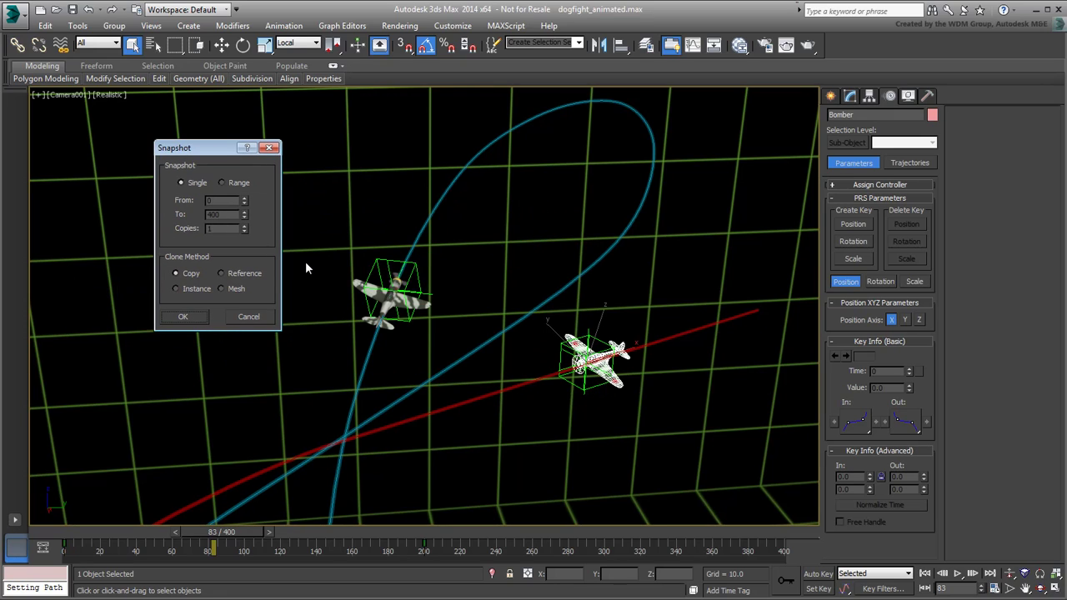
click(222, 182)
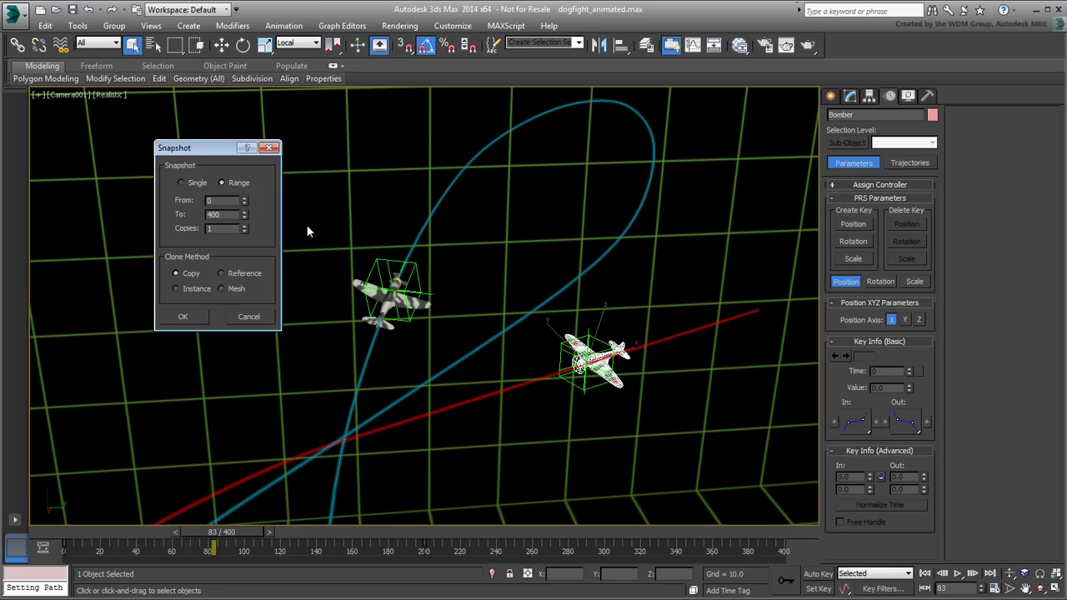
click(222, 288)
double_click(232, 229)
text(15)
click(183, 318)
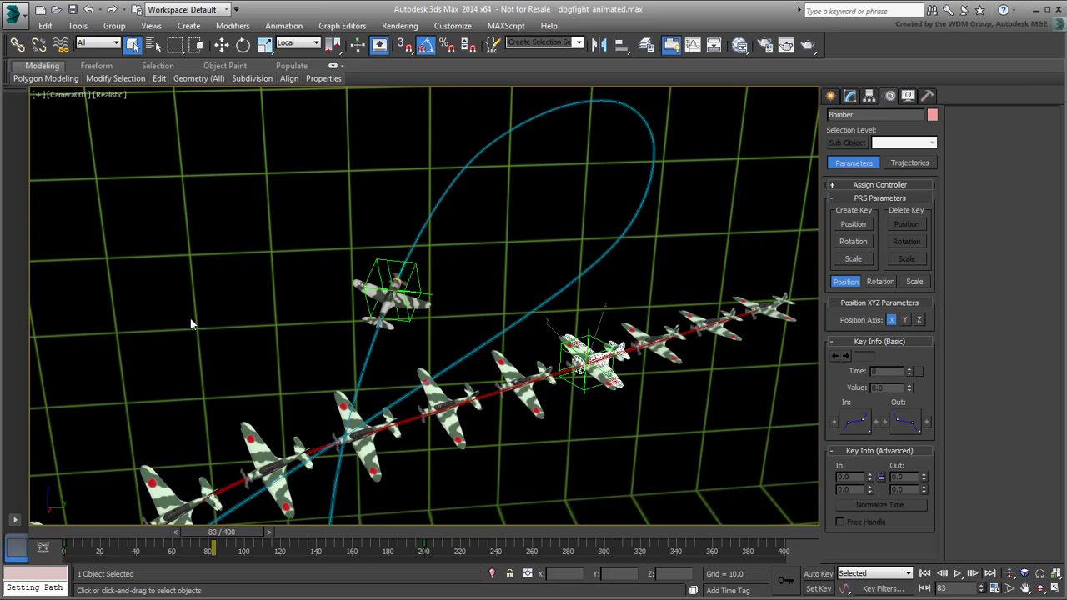
drag(222, 532, 129, 530)
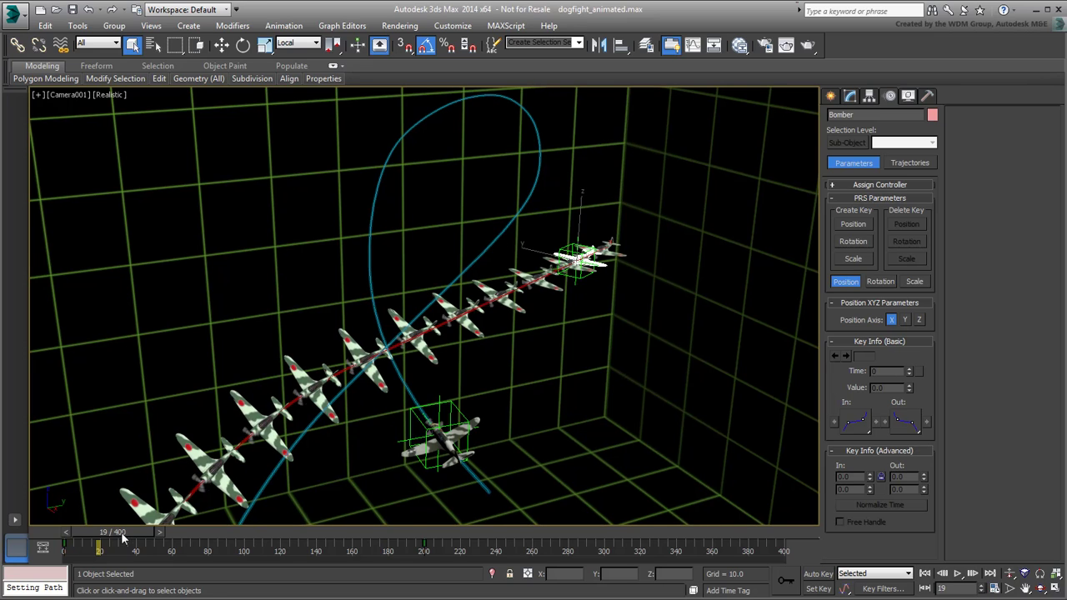
mouse_move(122, 533)
mouse_down()
mouse_move(66, 531)
mouse_move(134, 540)
mouse_up()
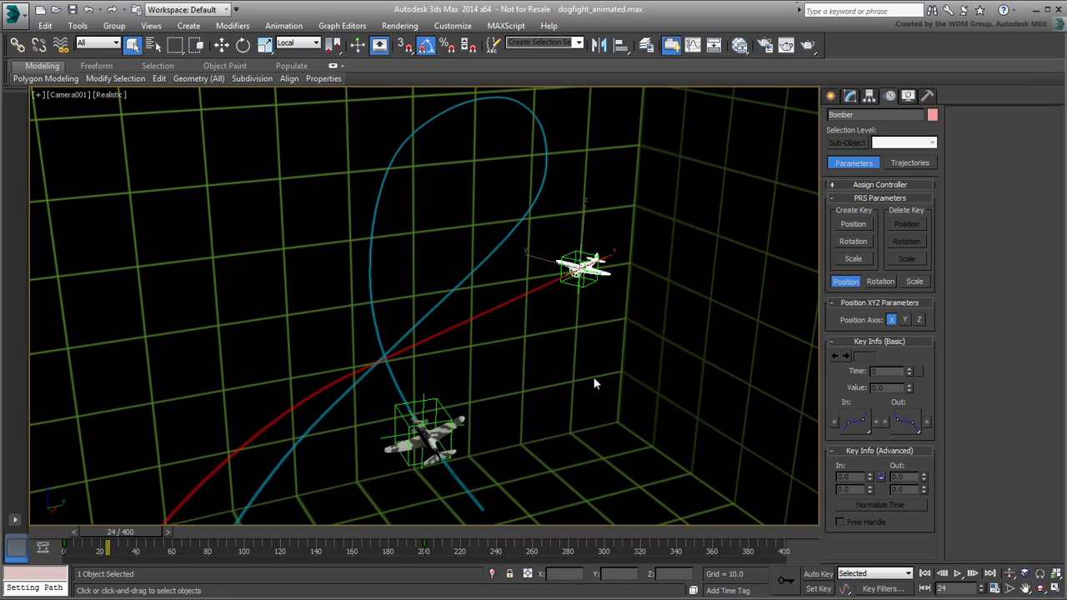
Step: Create a range Snapshot of the bomber from frame 35 to 400 with 12 Mesh copies, and return to frame 0
click(73, 26)
click(110, 279)
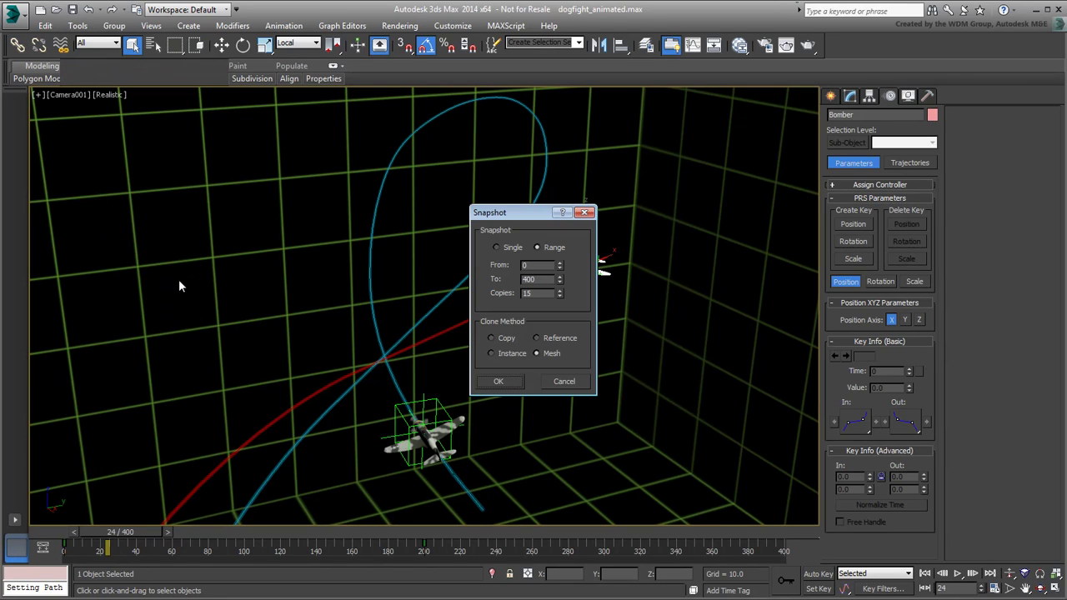
double_click(534, 293)
text(12)
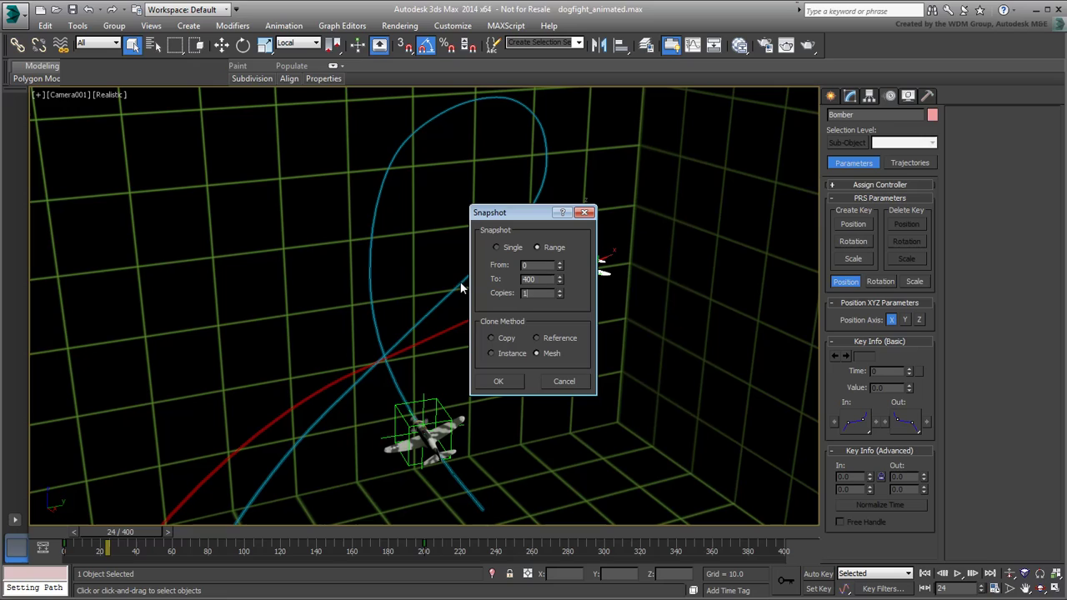
double_click(541, 265)
text(35)
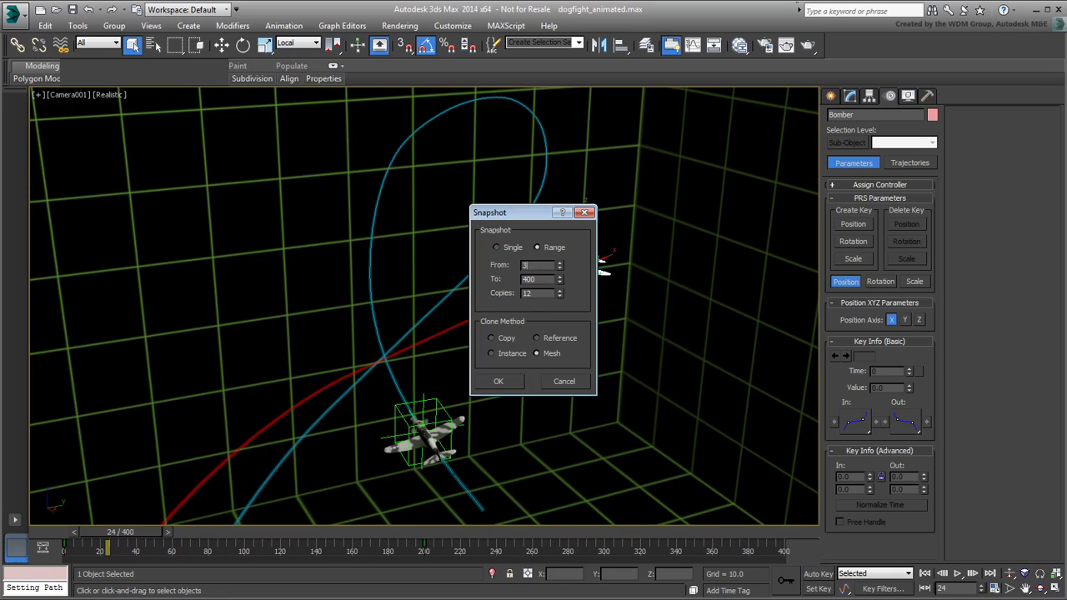
click(500, 381)
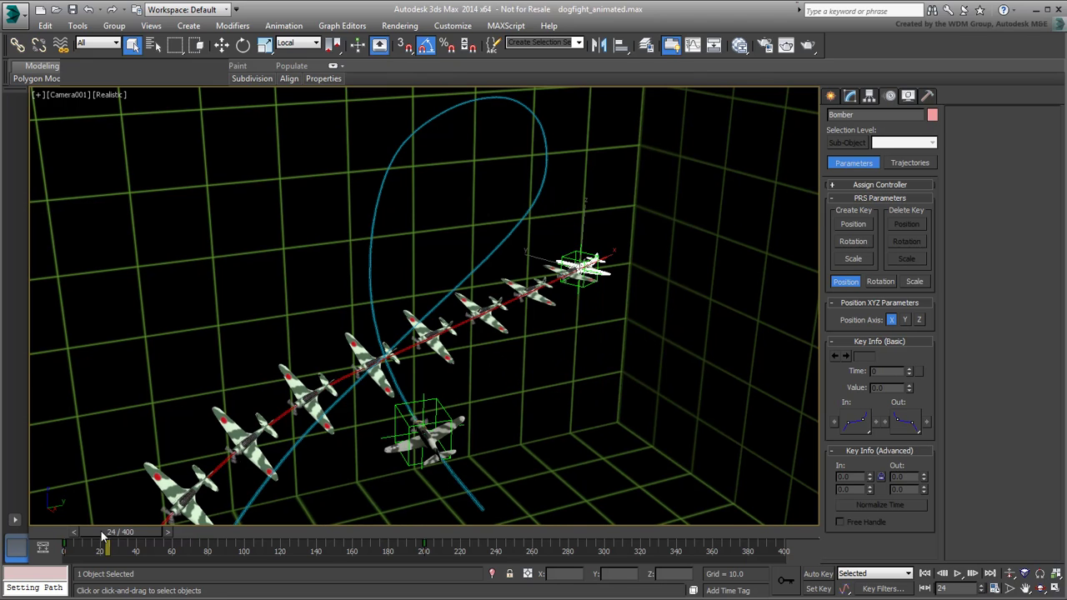
mouse_move(100, 531)
mouse_down()
mouse_move(89, 543)
mouse_move(392, 555)
mouse_move(625, 545)
mouse_move(717, 511)
mouse_move(534, 533)
mouse_move(83, 537)
mouse_up()
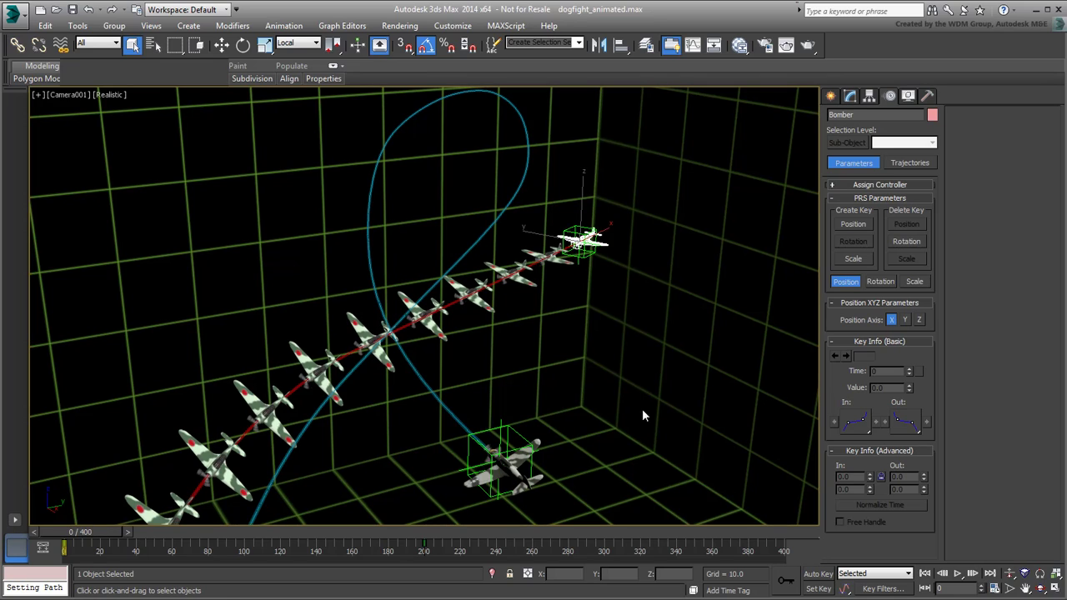
Step: Assign the Bomber material from the Slate Material Editor to the snapshot meshes Bomber001 through Bomber012
key(h)
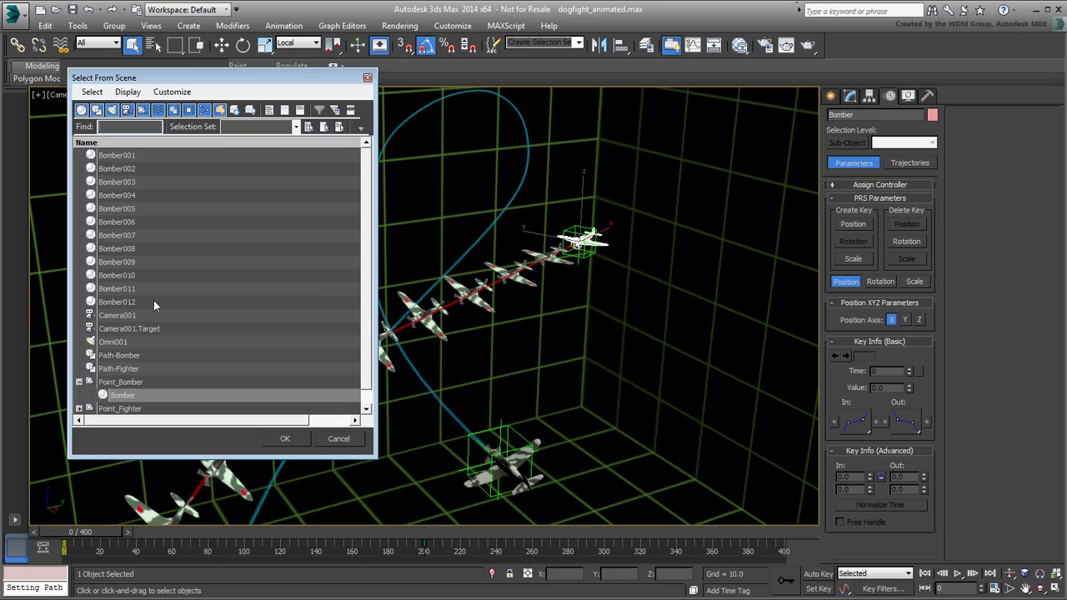
drag(131, 306, 143, 159)
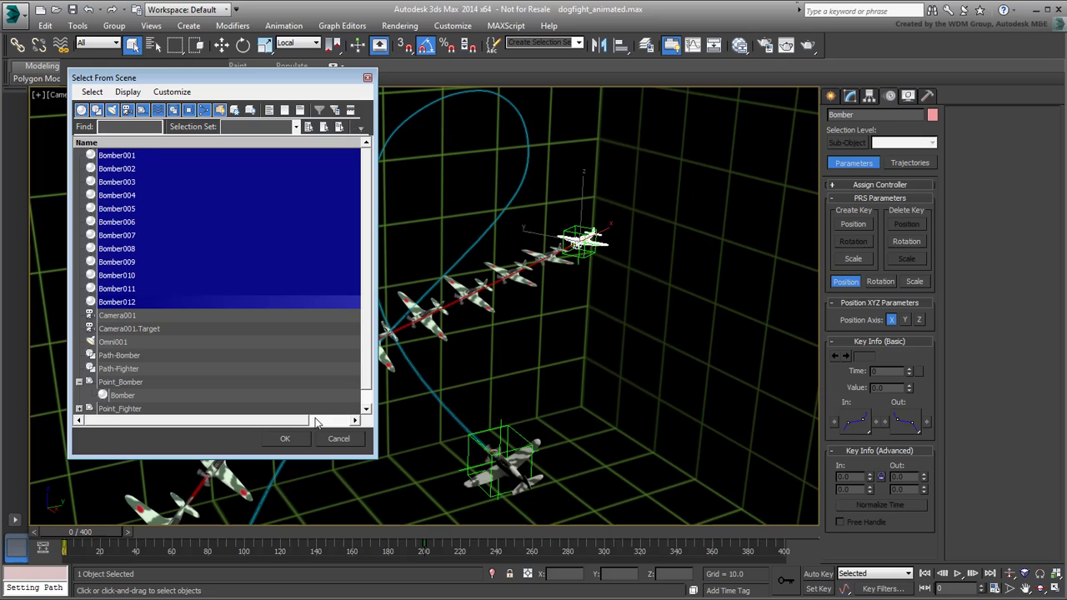
click(277, 440)
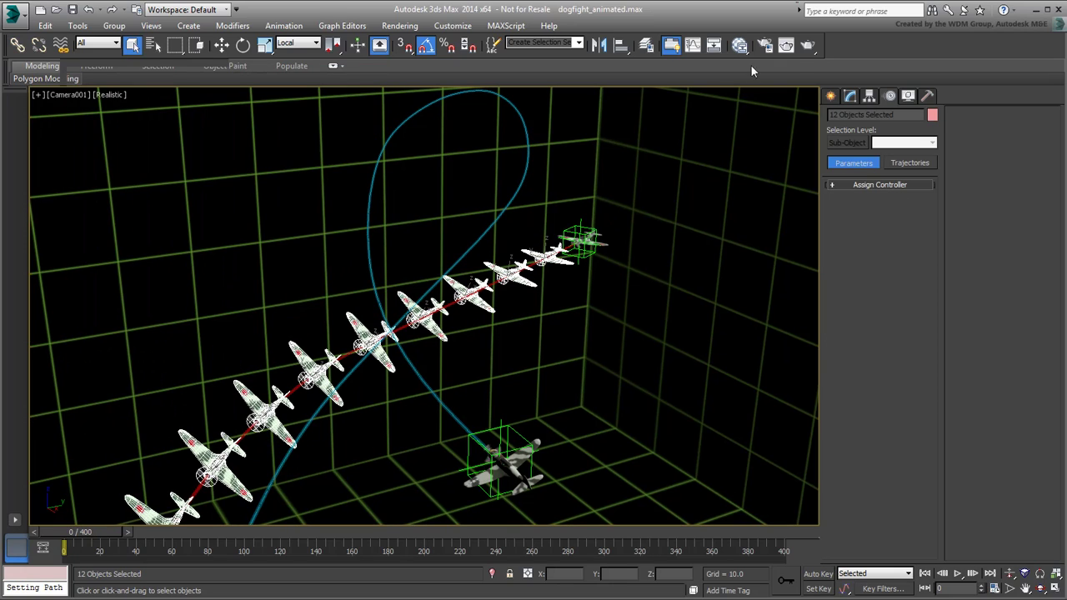
click(739, 45)
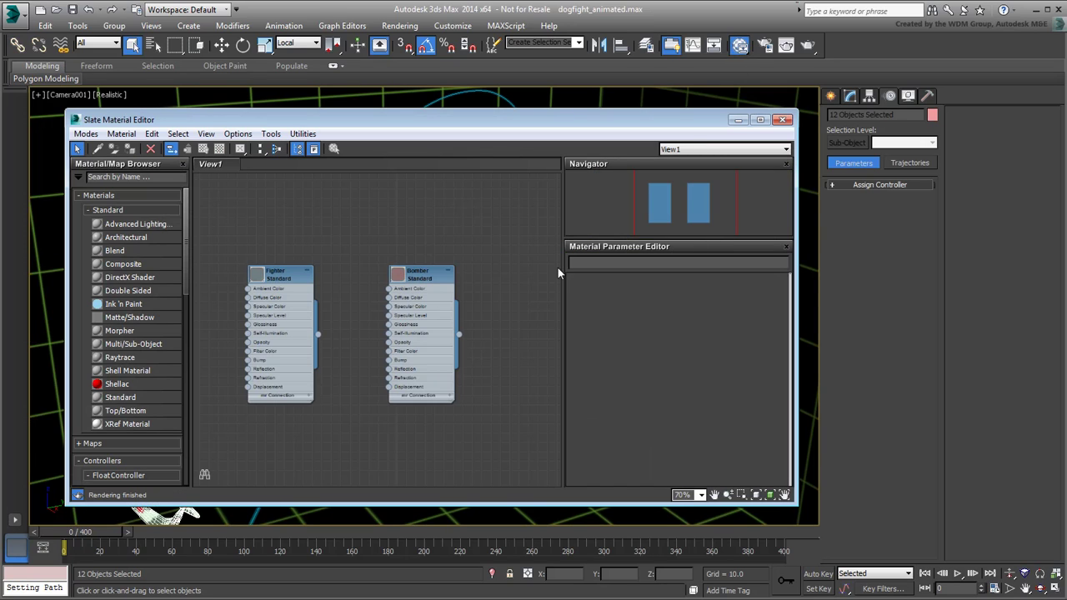
click(405, 277)
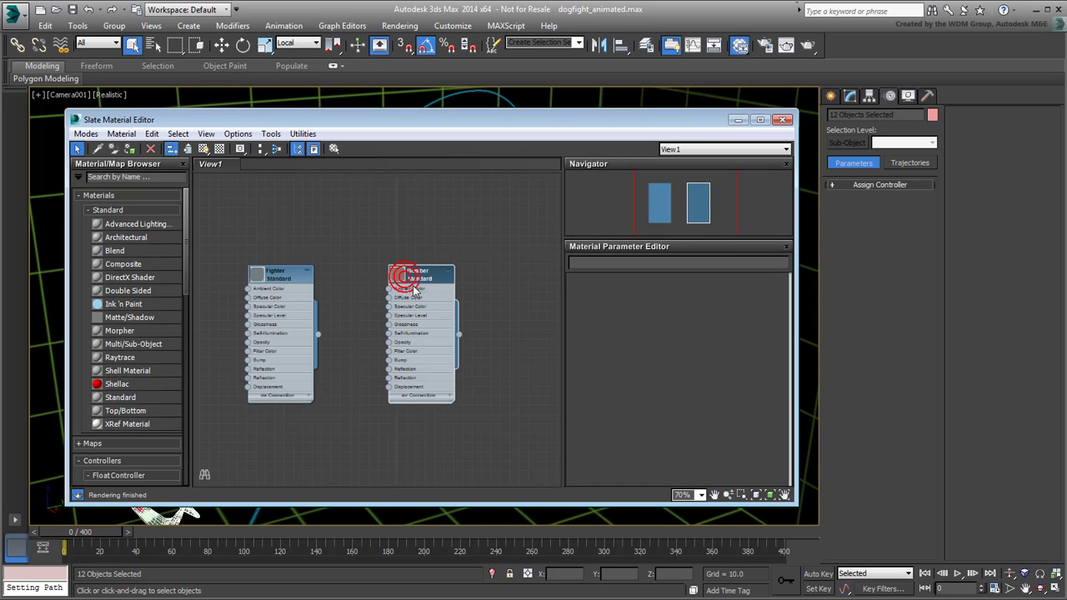
click(132, 151)
click(782, 120)
click(571, 369)
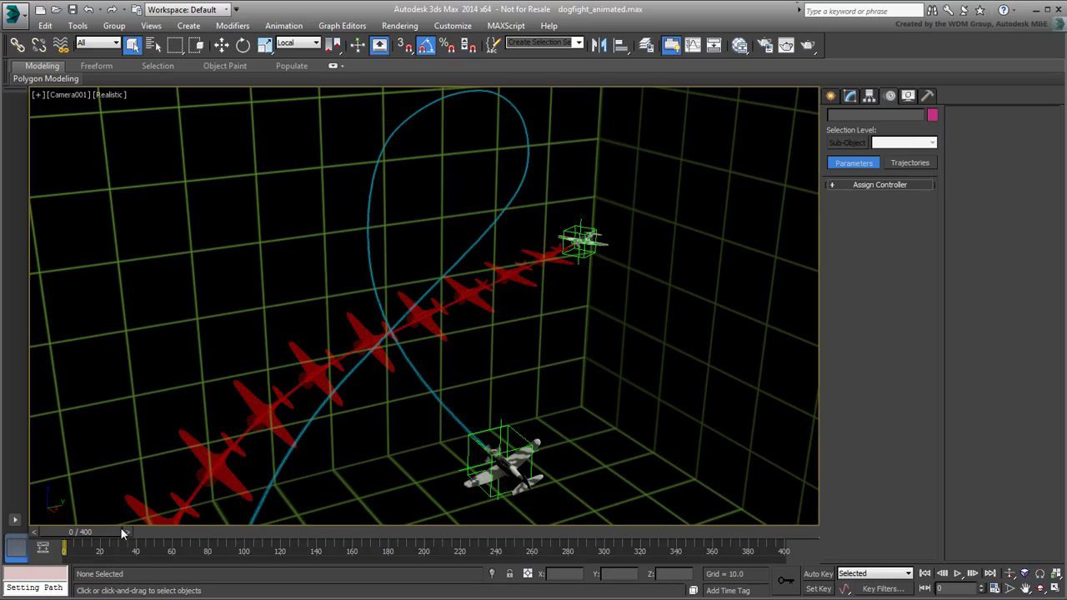
Step: Render the camera view at frame 113 to check the look of the bomber snapshots
drag(122, 532, 297, 508)
click(809, 47)
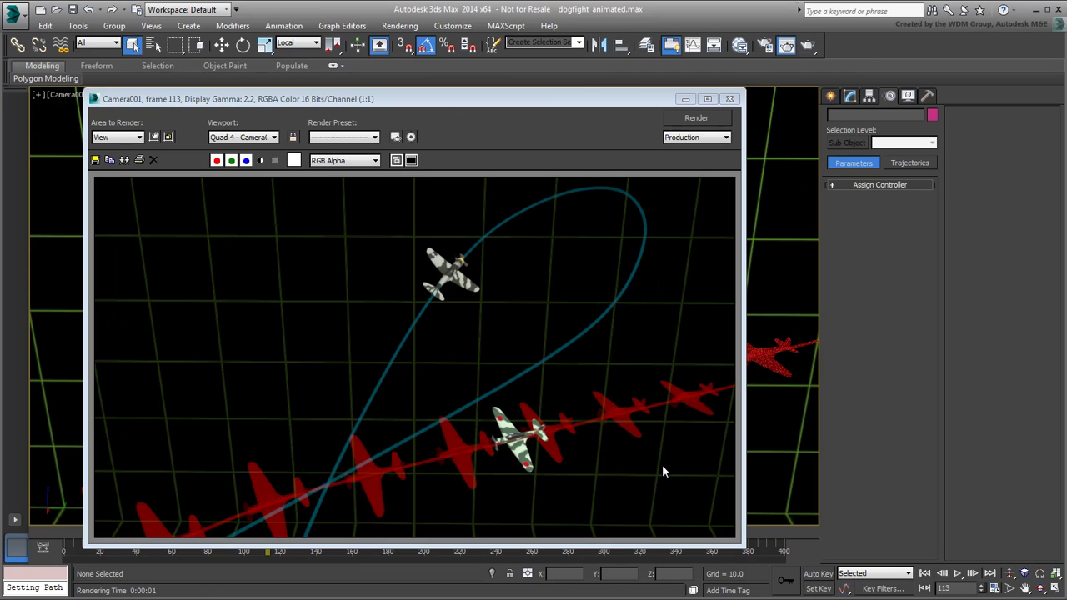
click(729, 98)
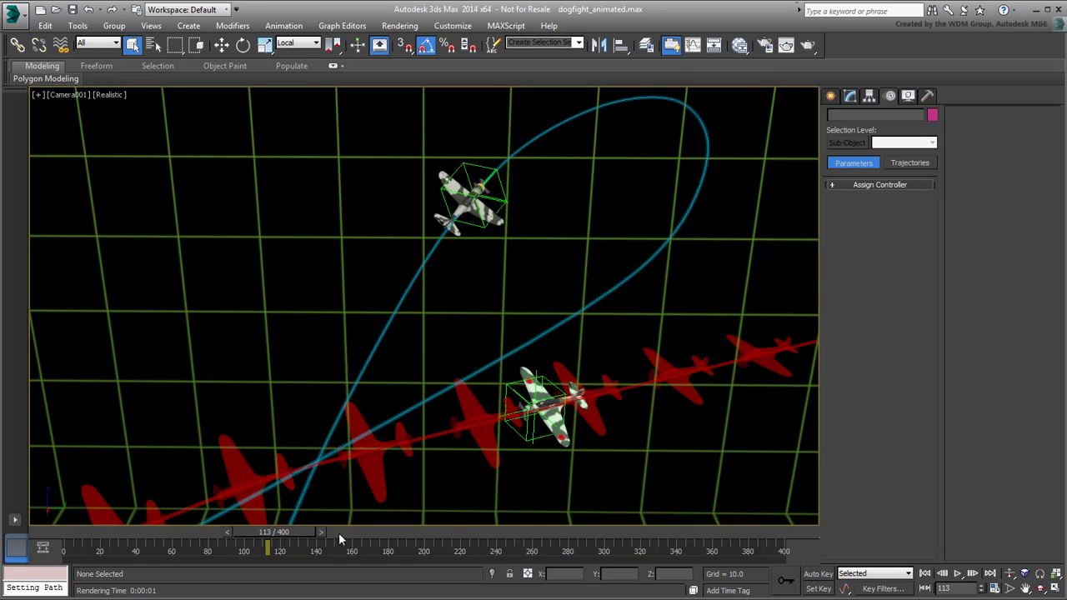
Step: Return to frame 0, create a range Snapshot of the fighter up to frame 400 with 16 Mesh copies, and scrub to check their spacing
drag(300, 532, 72, 515)
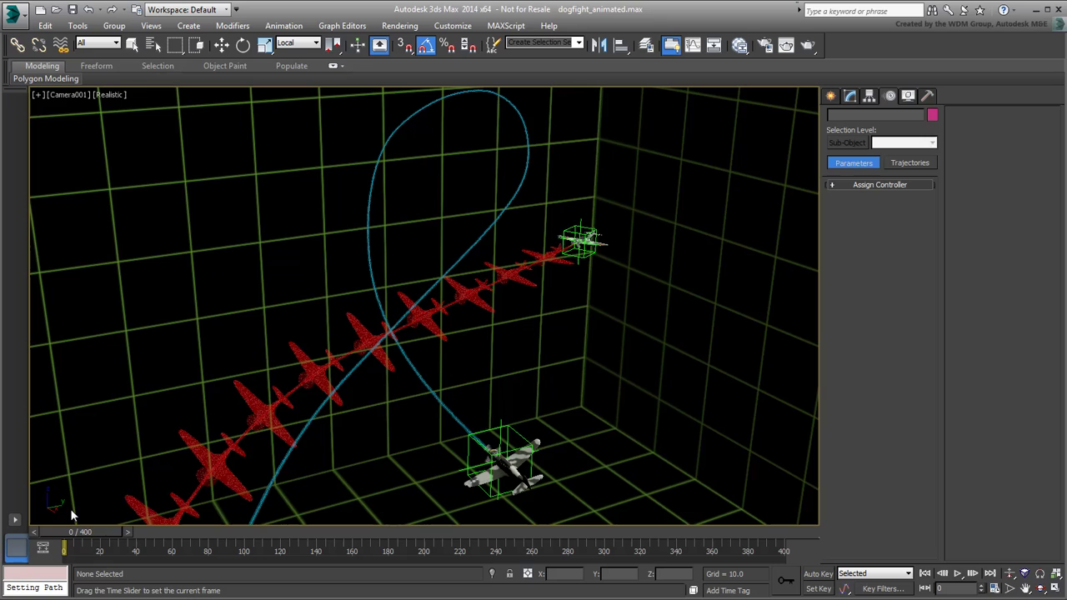
key(q)
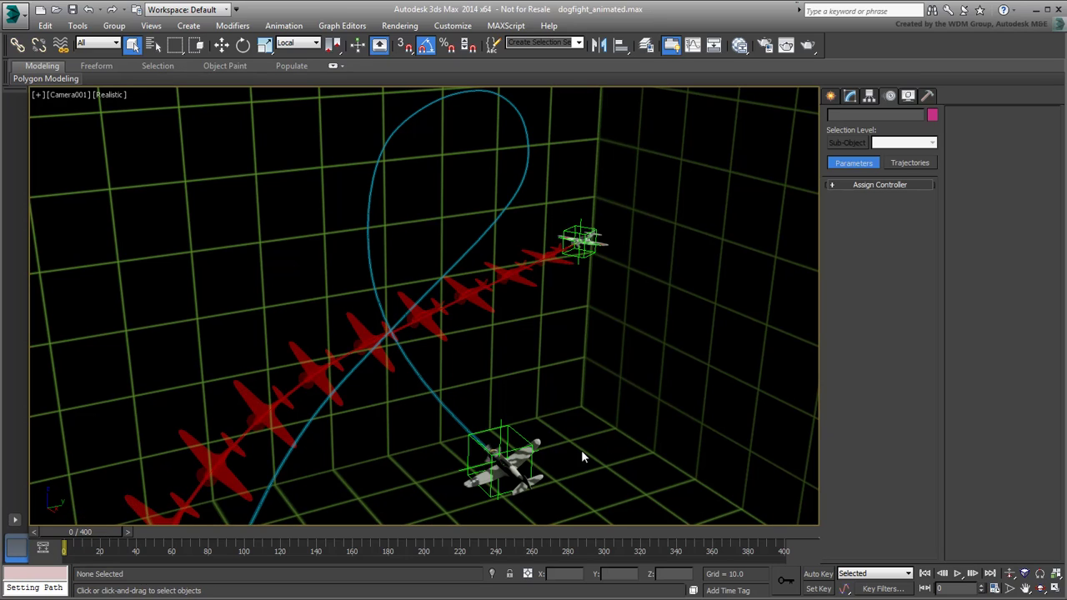
click(487, 471)
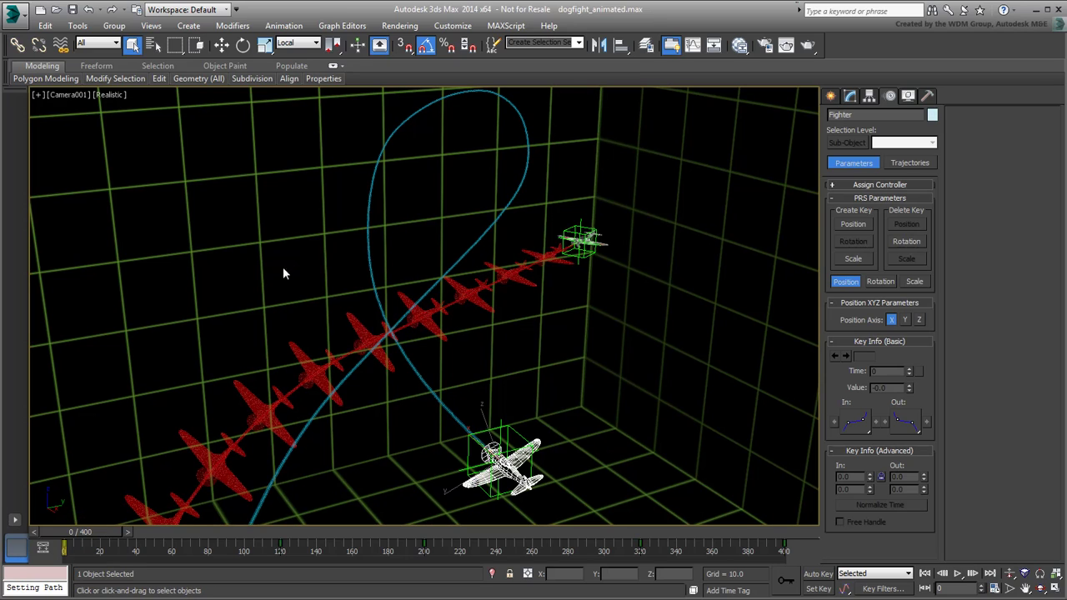
click(78, 25)
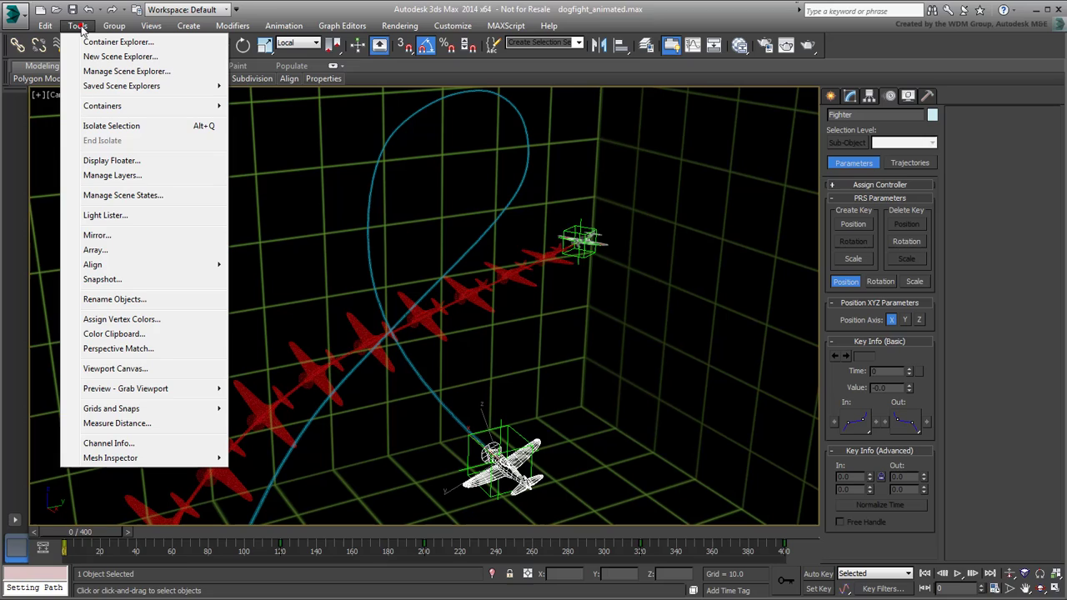
click(121, 280)
double_click(528, 293)
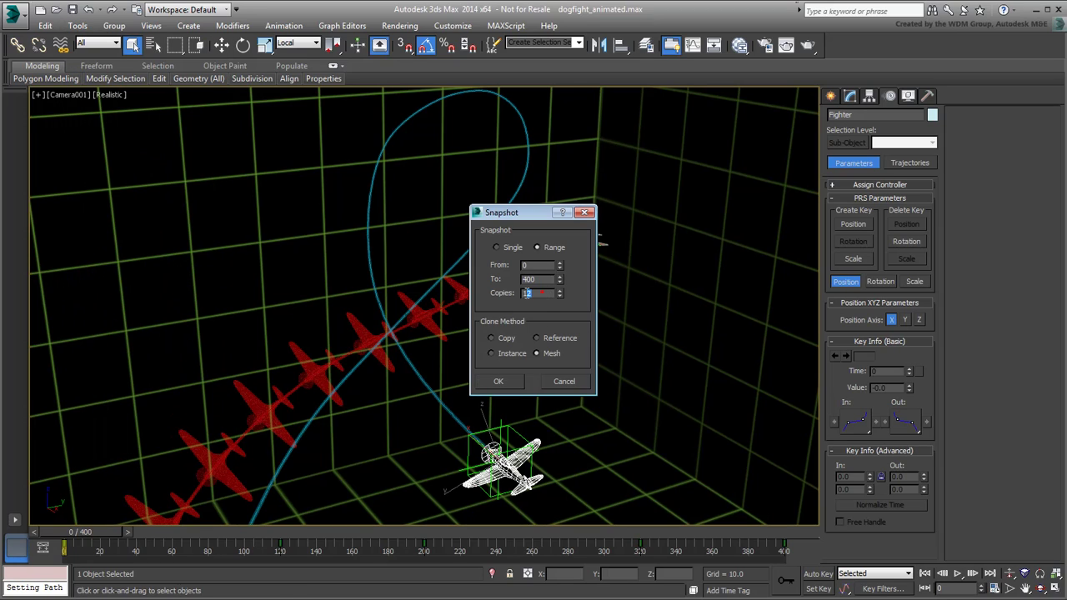
text(16)
double_click(542, 265)
click(496, 383)
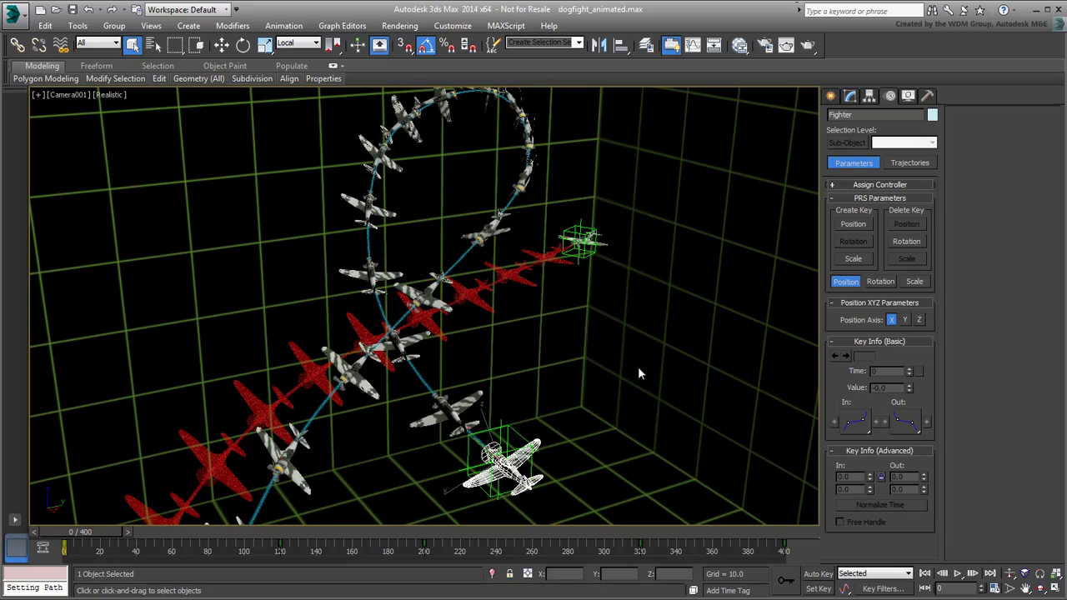
drag(95, 532, 75, 509)
Step: Assign the Fighter material from the Slate Material Editor to the snapshot meshes Fighter001 through Fighter016, and clear the selection
key(h)
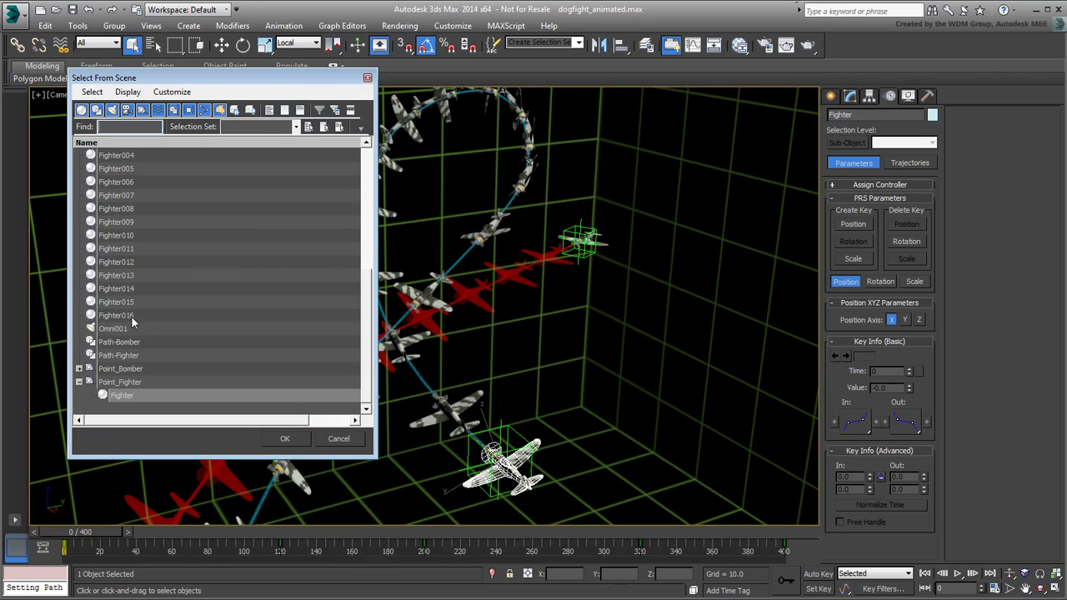
drag(131, 315, 140, 263)
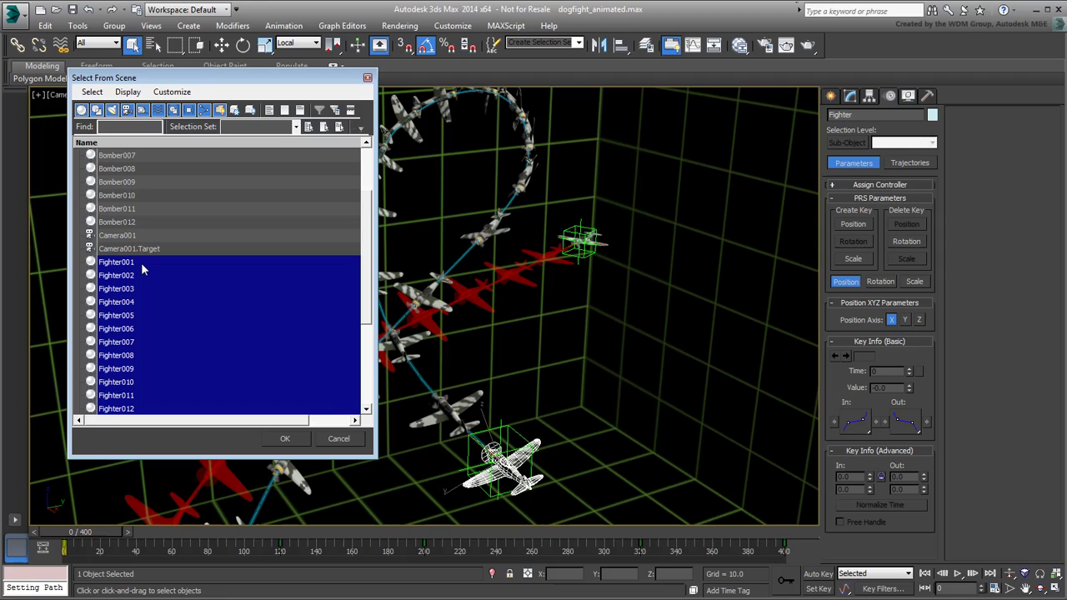
scroll(168, 265, down, 4)
scroll(168, 264, up, 1)
scroll(168, 271, up, 2)
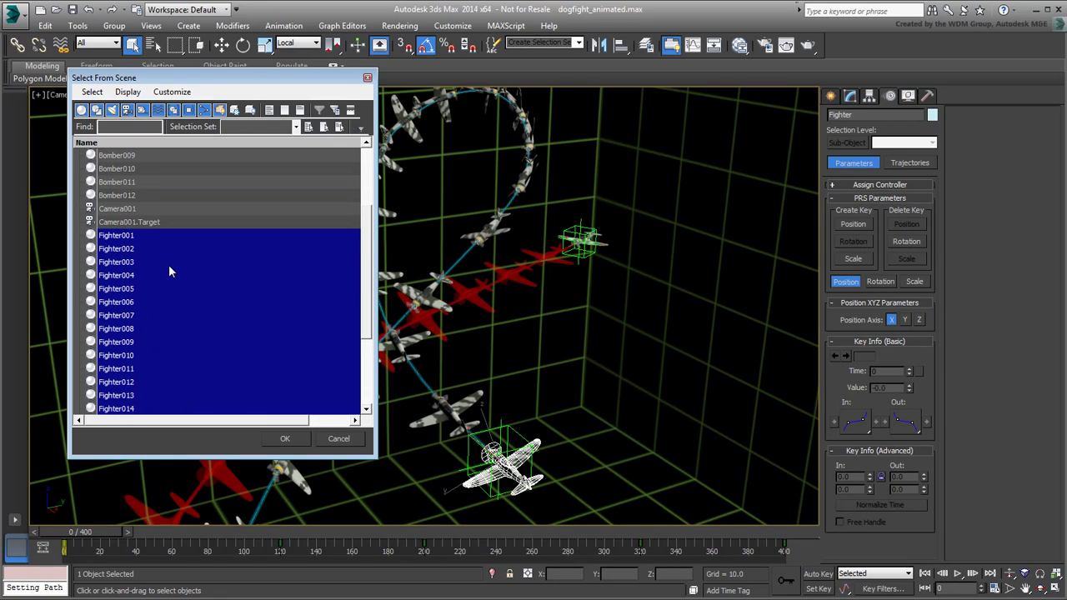
click(285, 439)
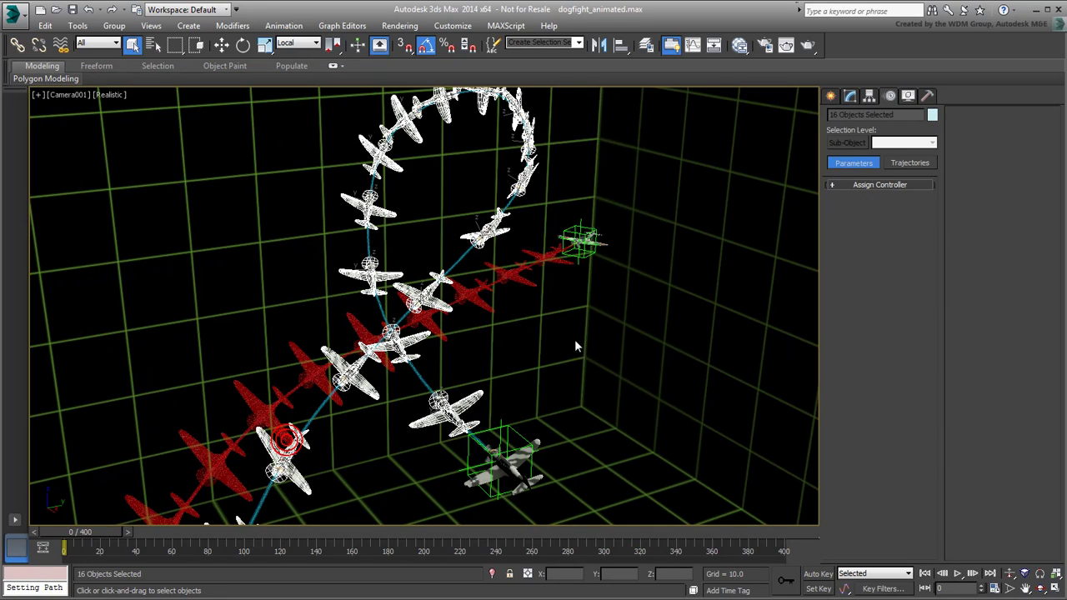
click(740, 46)
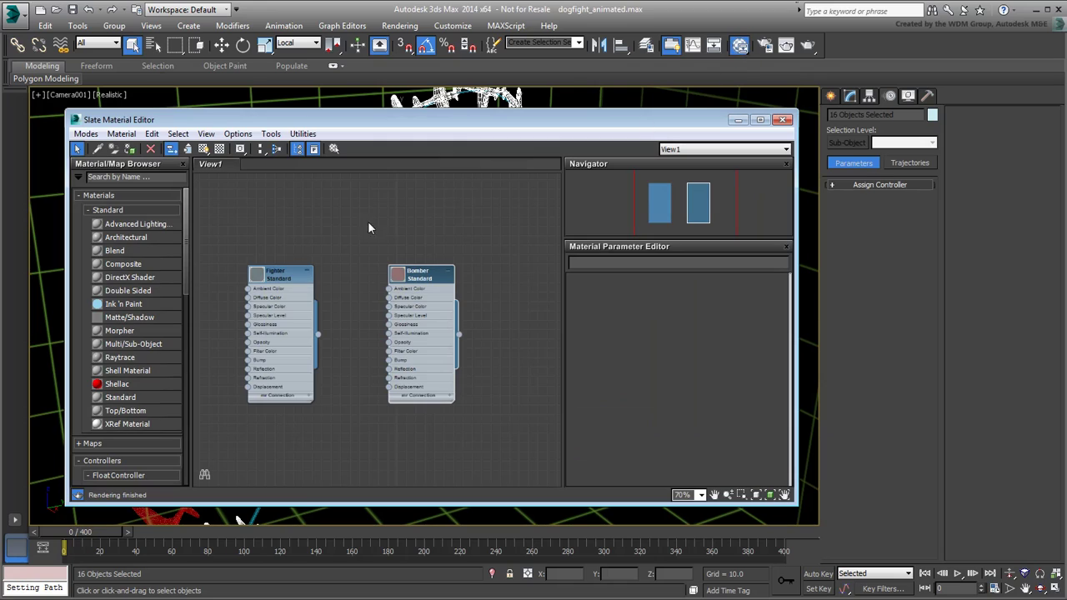
click(273, 280)
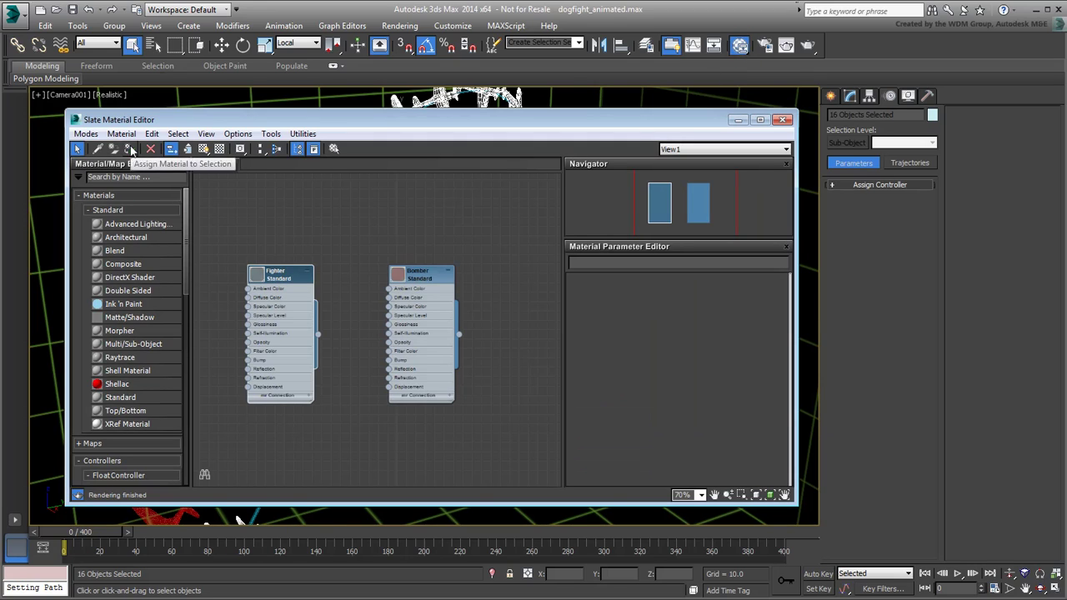
click(131, 149)
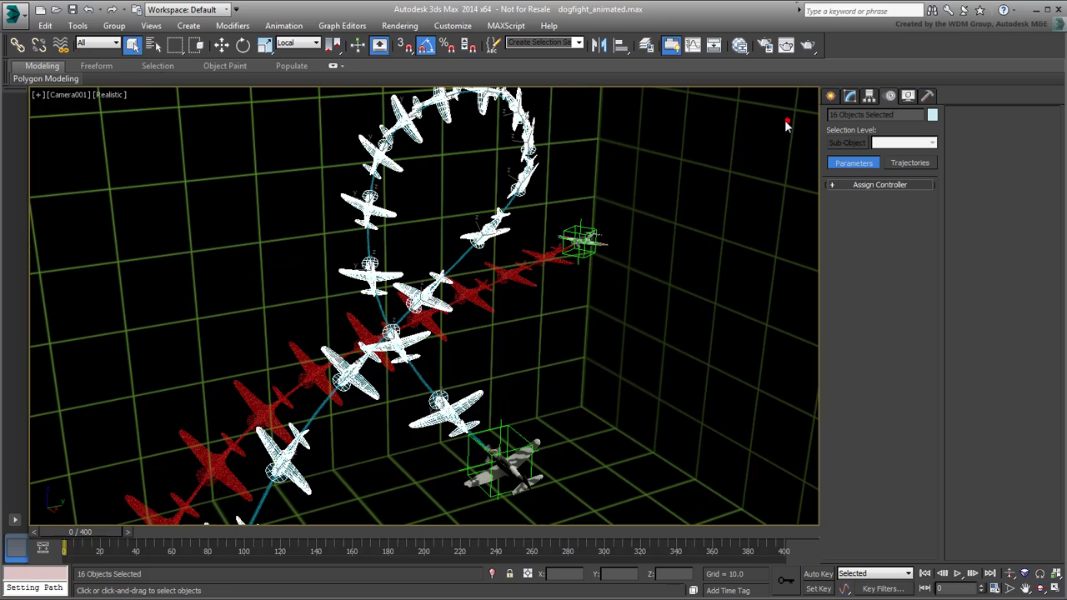
click(782, 120)
click(581, 359)
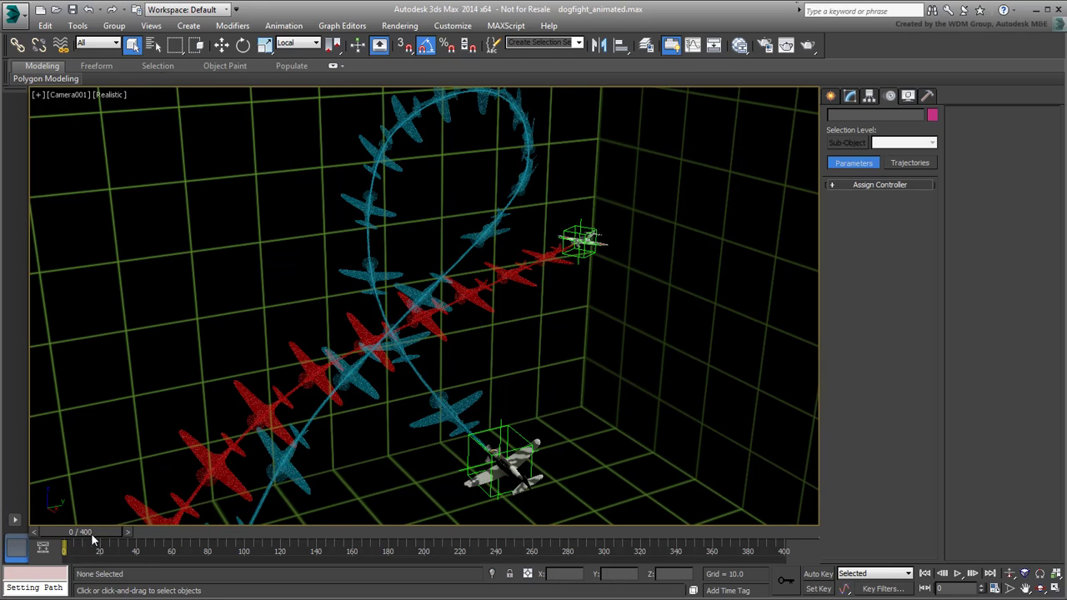
Step: Render the camera view at frame 105 to check both snapshot trails, and return the animation to frame 0
drag(96, 533, 275, 543)
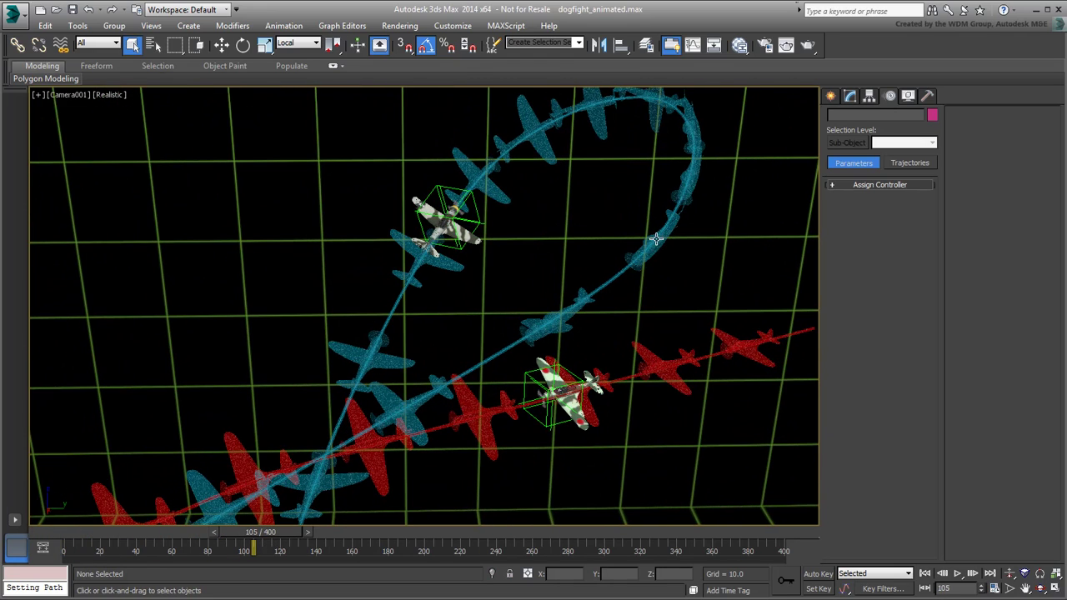
click(807, 45)
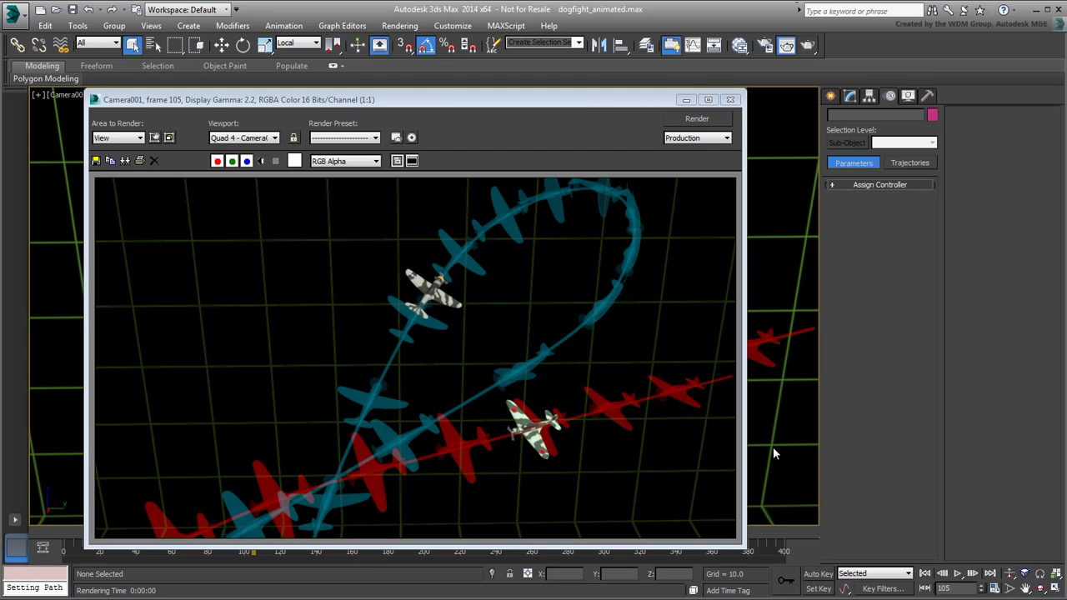
click(730, 99)
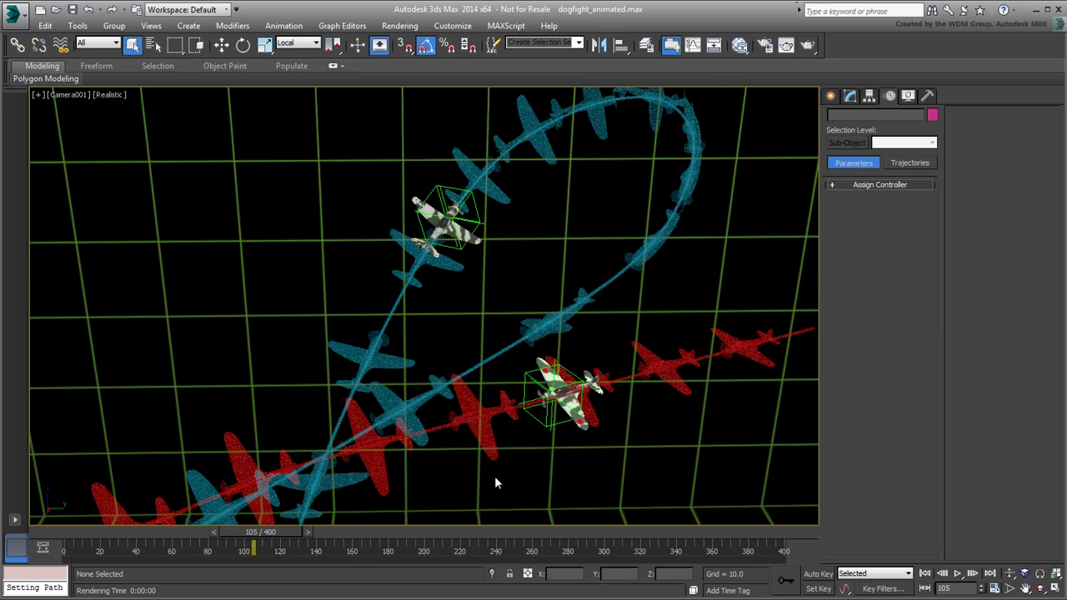
drag(277, 531, 31, 530)
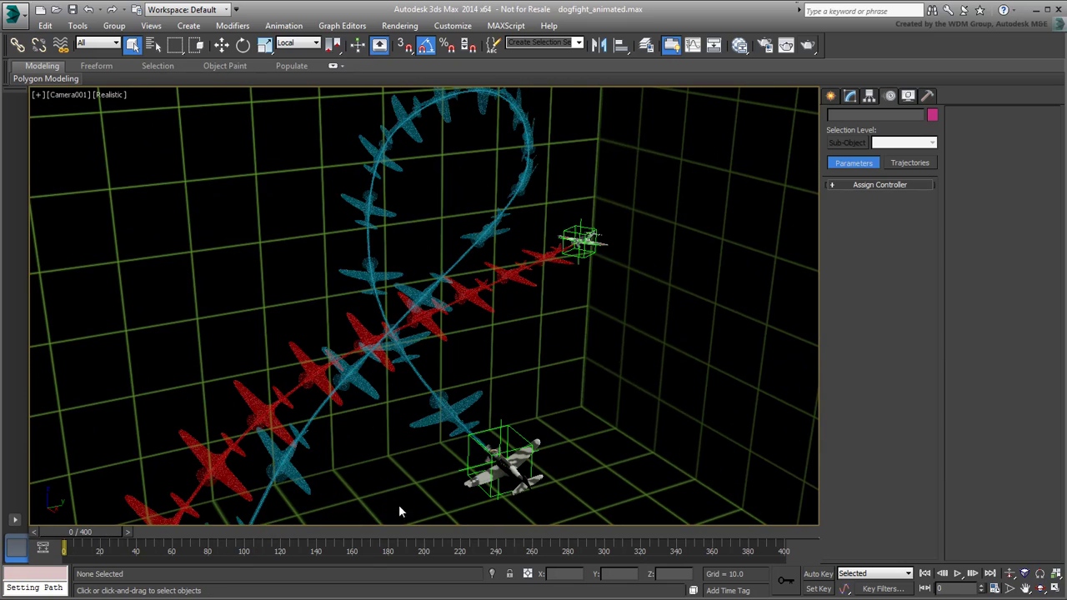